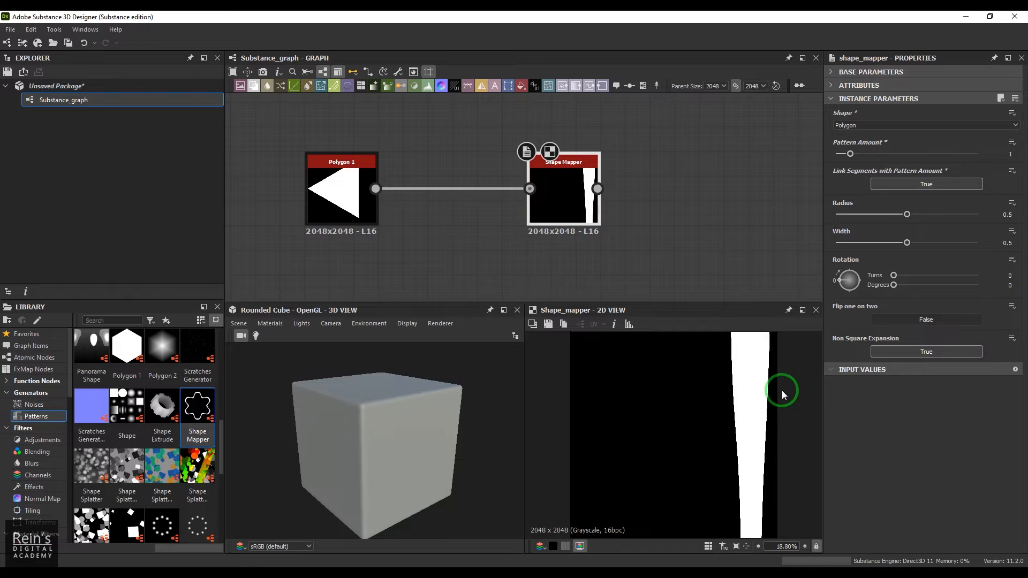
Step: Toggle Link Segments with Pattern Amount on the Shape Mapper to compare both results, leaving it False
{"action": "left_click", "coordinate": [926, 184]}
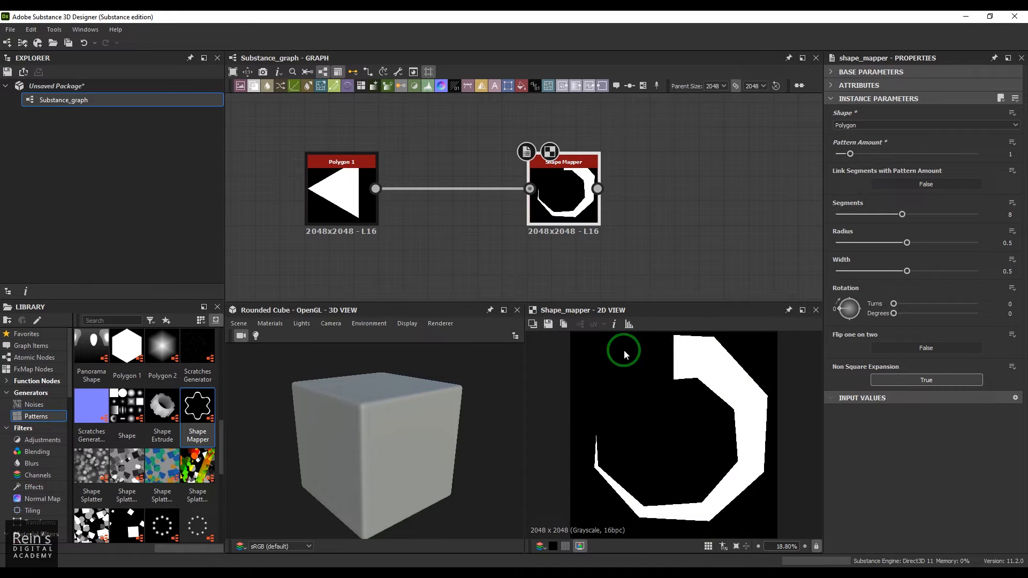
{"action": "scroll", "coordinate": [676, 416], "scroll_direction": "down", "scroll_amount": 2}
{"action": "scroll", "coordinate": [677, 416], "scroll_direction": "up", "scroll_amount": 1}
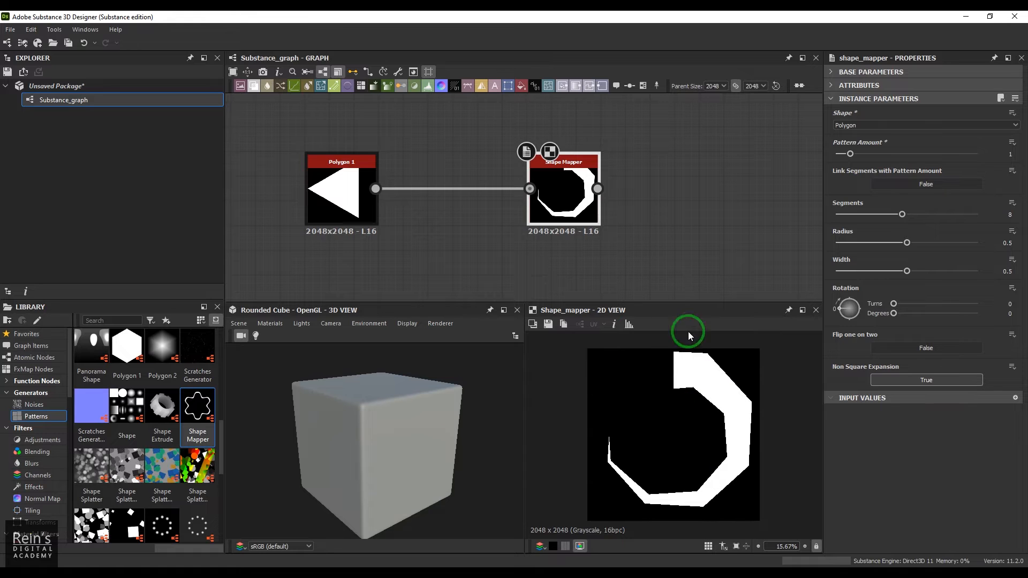
{"action": "left_click", "coordinate": [905, 189]}
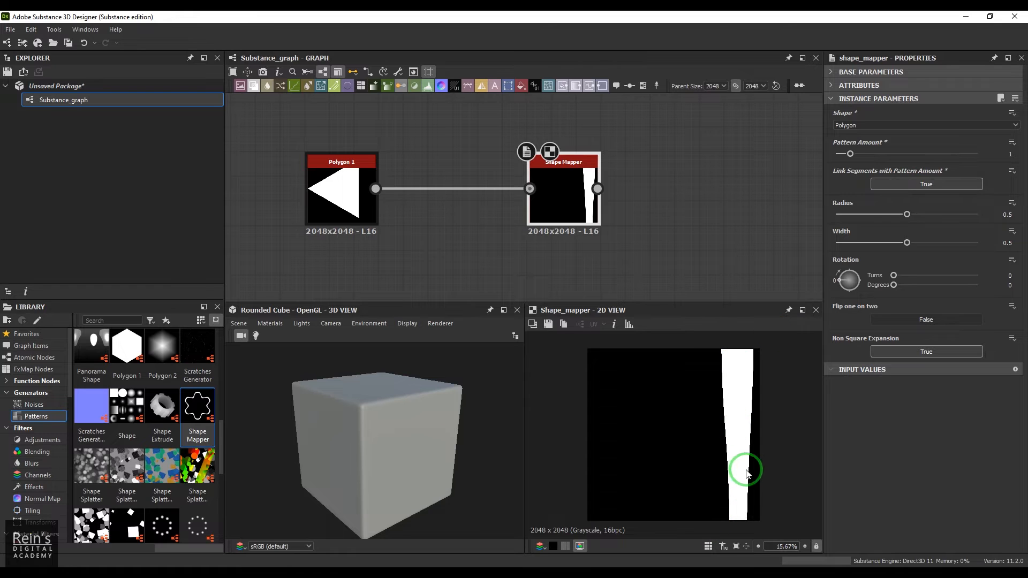
{"action": "left_click", "coordinate": [913, 185]}
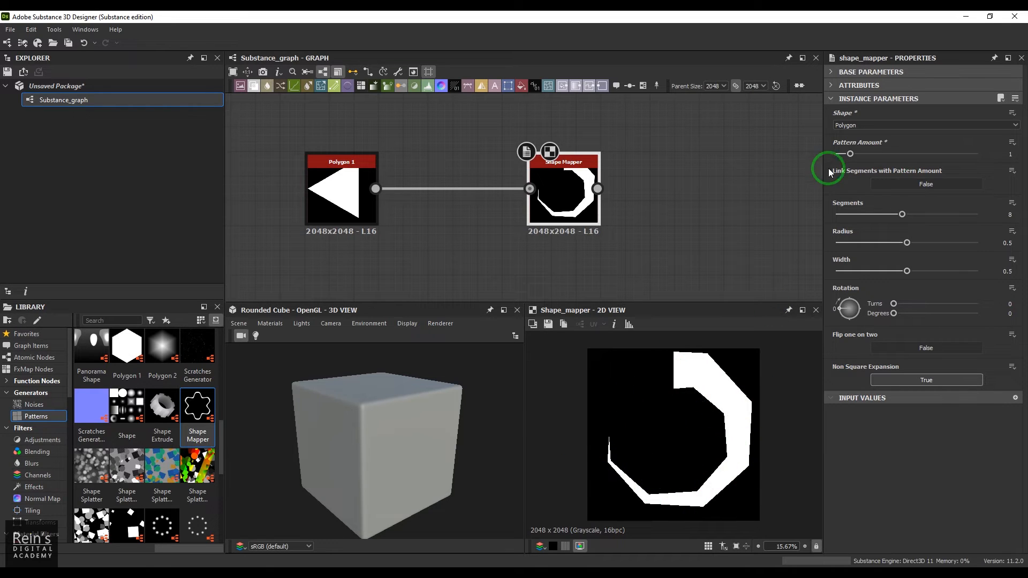
Step: Switch the Shape Mapper's shape between Circle and Polygon to compare them, leaving it on Circle
{"action": "left_click", "coordinate": [862, 126]}
{"action": "left_click", "coordinate": [860, 135]}
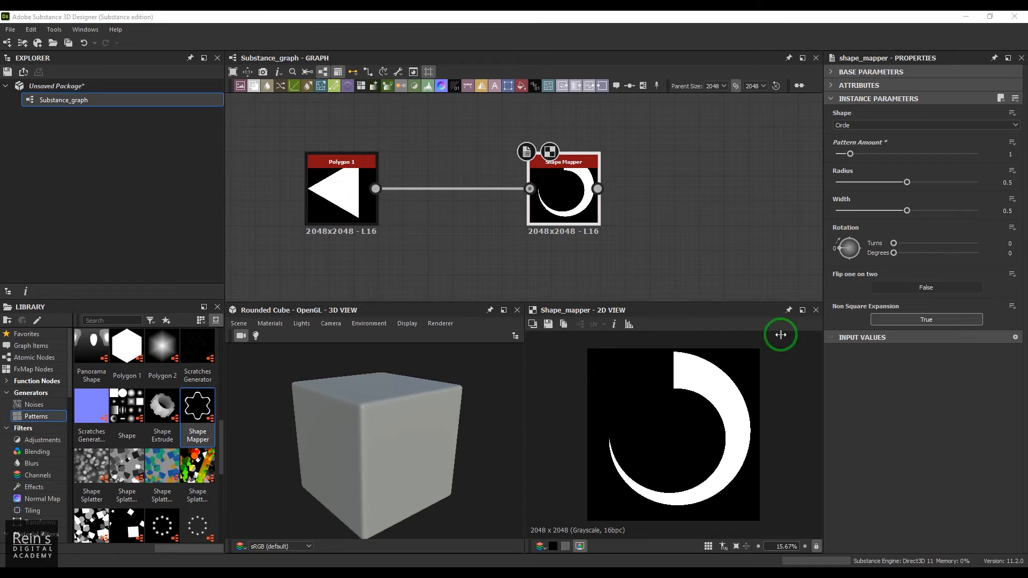
{"action": "left_click", "coordinate": [857, 126]}
{"action": "left_click", "coordinate": [860, 133]}
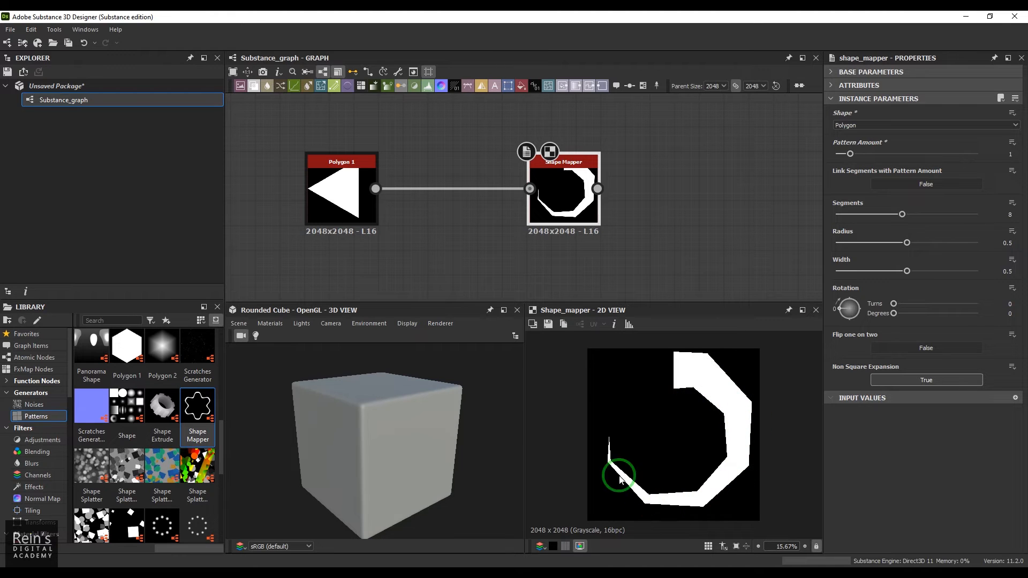
{"action": "left_click", "coordinate": [878, 126]}
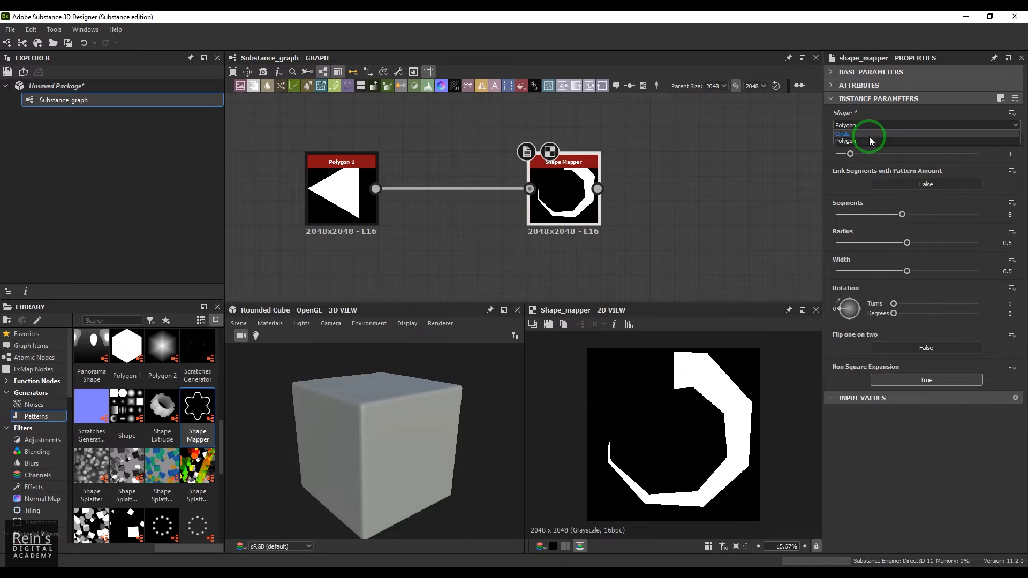
{"action": "left_click", "coordinate": [873, 140]}
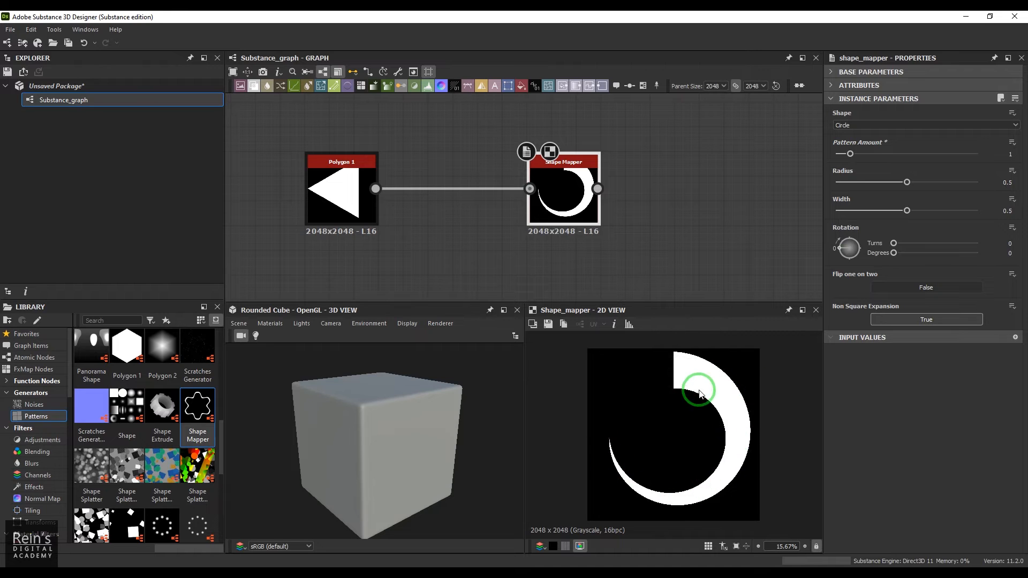
Step: Set the Shape Mapper's pattern amount to 6 and its shape to Polygon
{"action": "left_click_drag", "start_coordinate": [851, 154], "coordinate": [864, 154]}
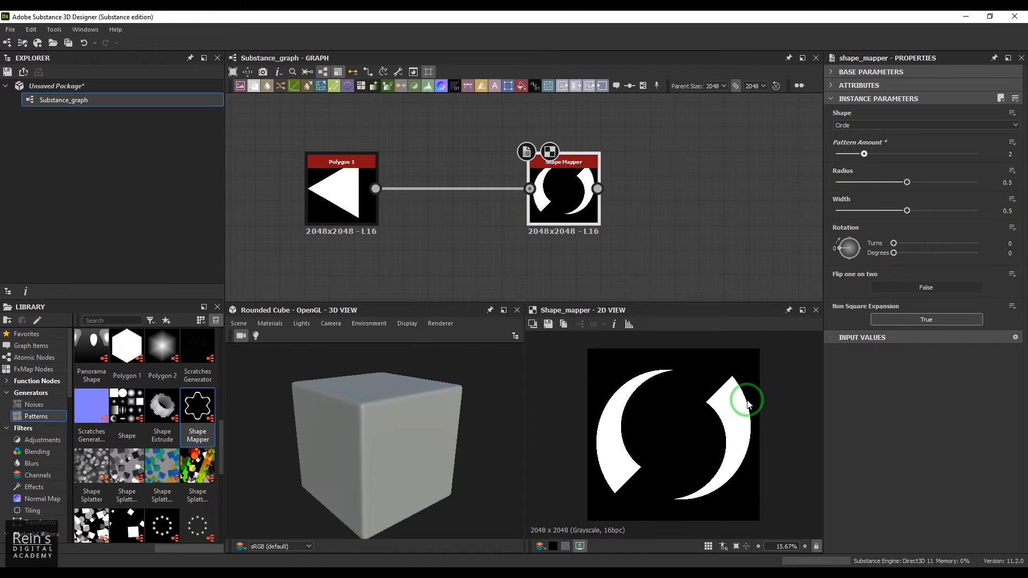
{"action": "left_click_drag", "start_coordinate": [865, 155], "coordinate": [917, 162]}
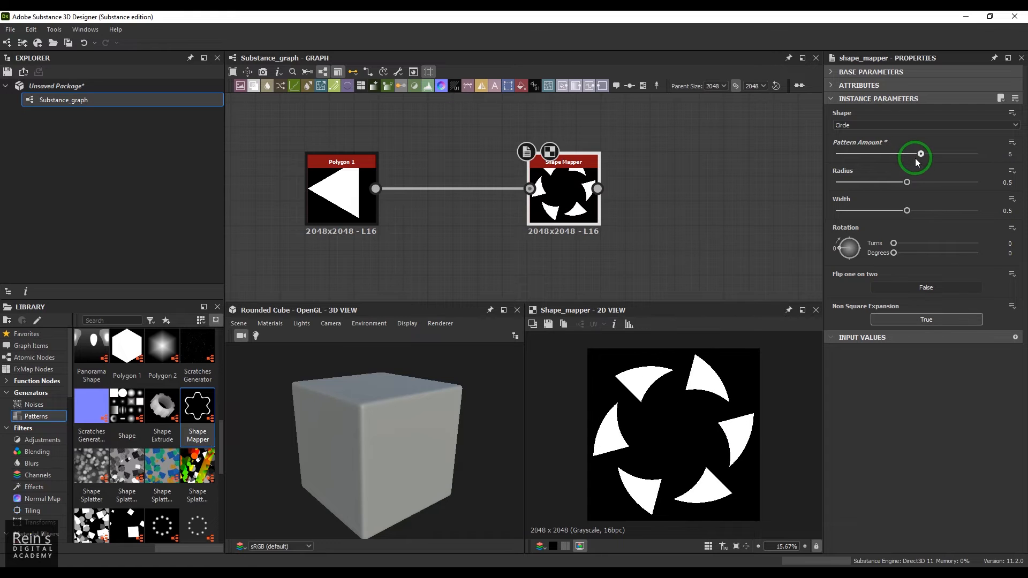
{"action": "left_click", "coordinate": [885, 127]}
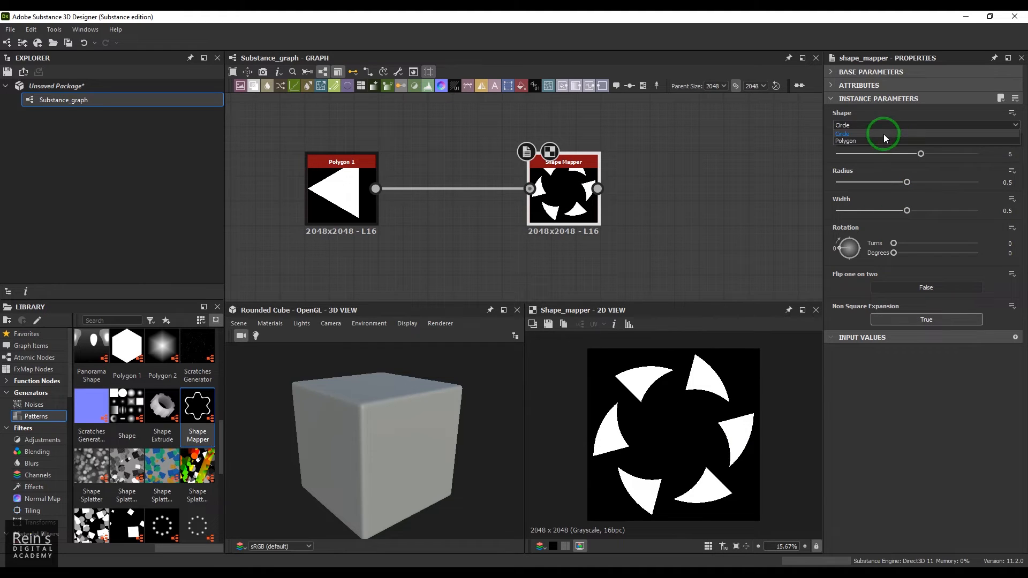
{"action": "left_click", "coordinate": [883, 141]}
Step: Compare linked and unlinked segments on the six-pattern polygon, leaving Link Segments with Pattern Amount set to True
{"action": "left_click", "coordinate": [943, 185]}
{"action": "left_click", "coordinate": [942, 185]}
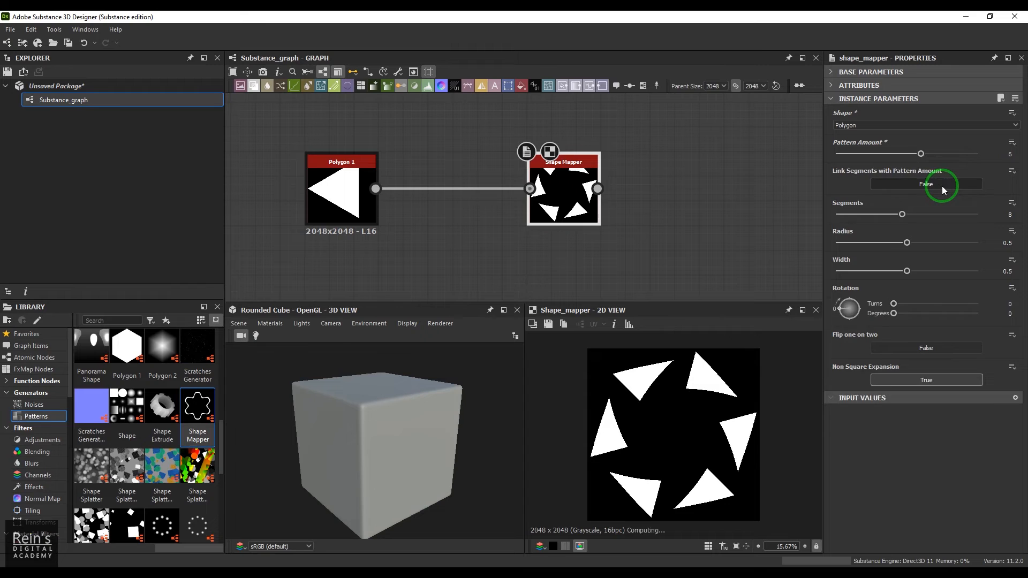
{"action": "left_click", "coordinate": [943, 185]}
{"action": "left_click", "coordinate": [943, 185]}
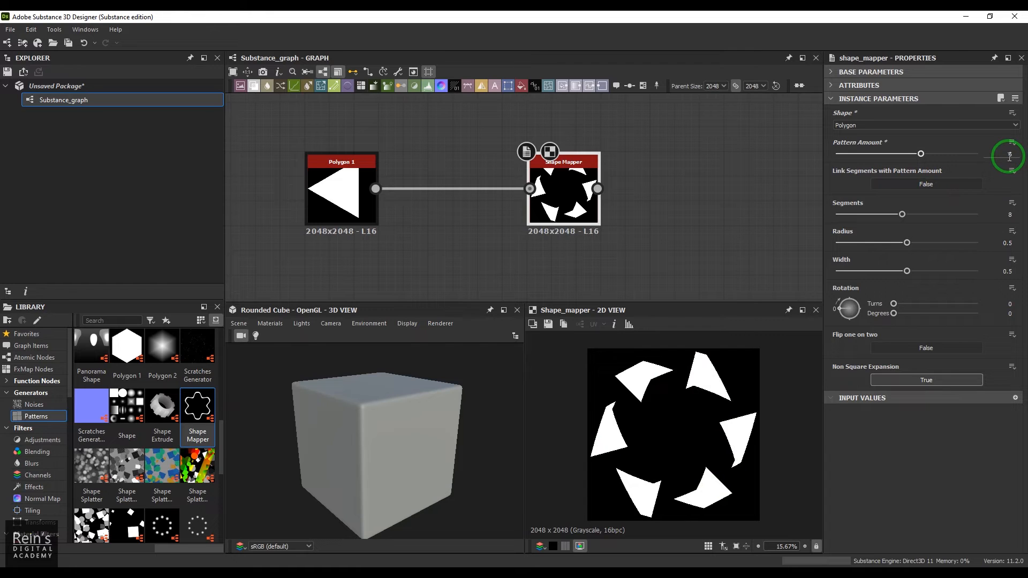
{"action": "left_click", "coordinate": [946, 183]}
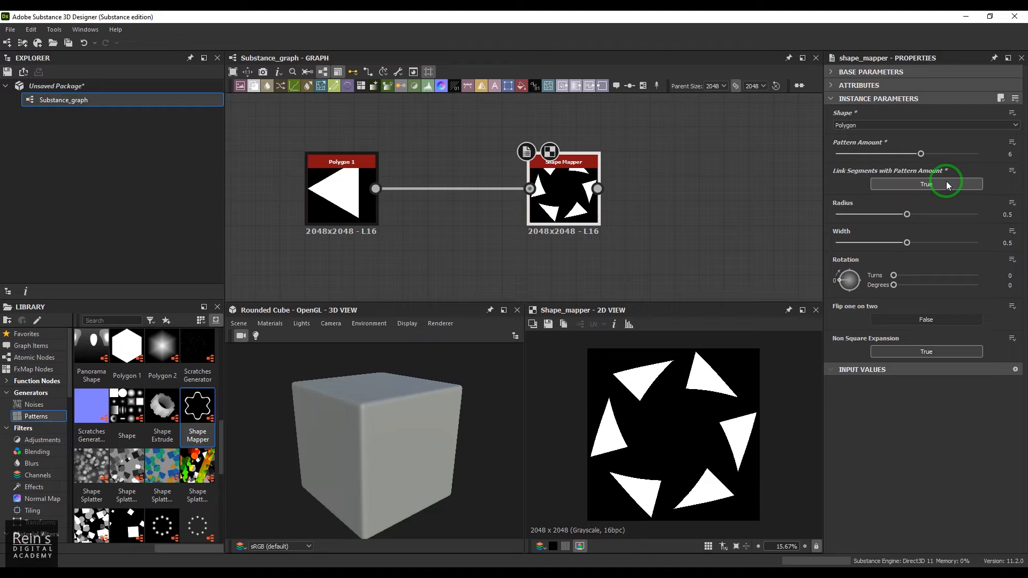
{"action": "left_click", "coordinate": [947, 184]}
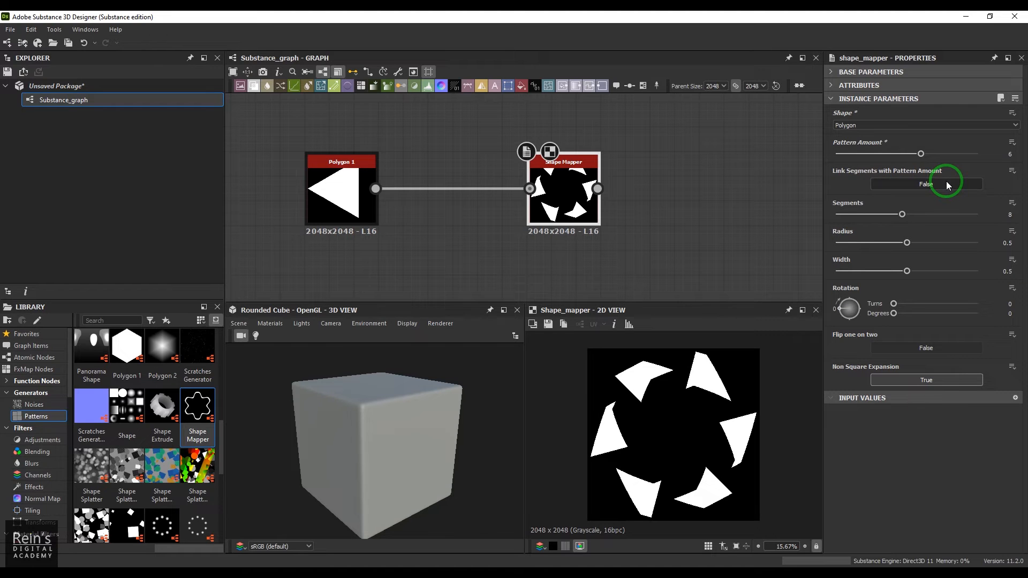
{"action": "left_click", "coordinate": [946, 184]}
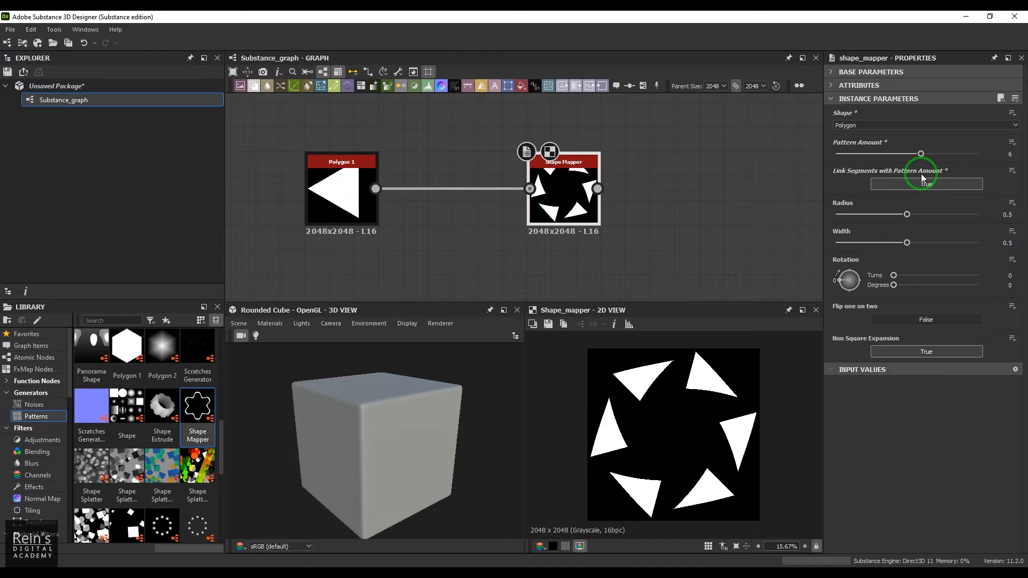
Step: Try different Shape Mapper radius and width values, ending with radius 0.62 and width 0.19
{"action": "left_click_drag", "start_coordinate": [909, 215], "coordinate": [841, 222]}
{"action": "left_click_drag", "start_coordinate": [910, 245], "coordinate": [878, 252]}
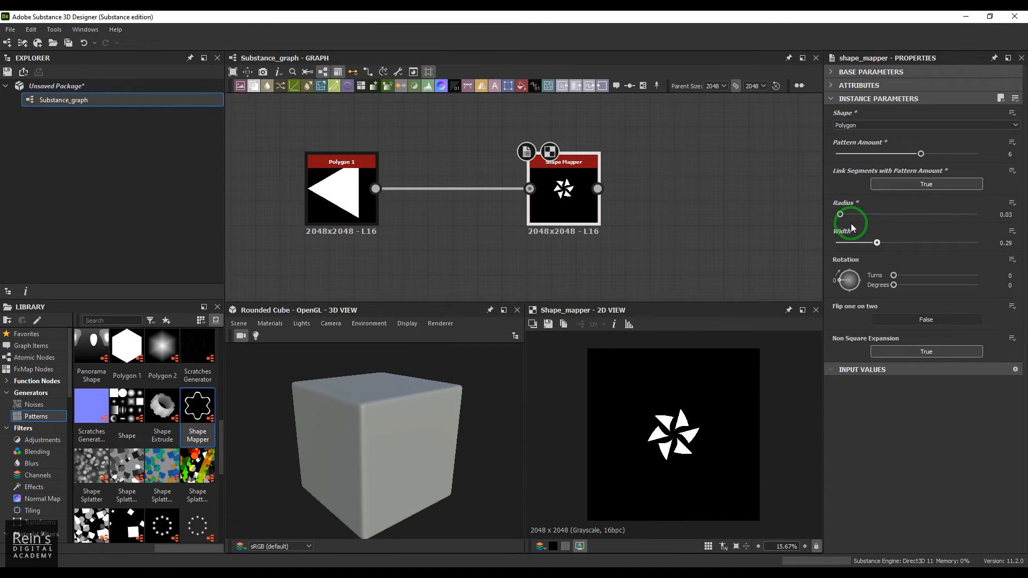
{"action": "left_click_drag", "start_coordinate": [841, 215], "coordinate": [924, 214]}
{"action": "left_click", "coordinate": [654, 414]}
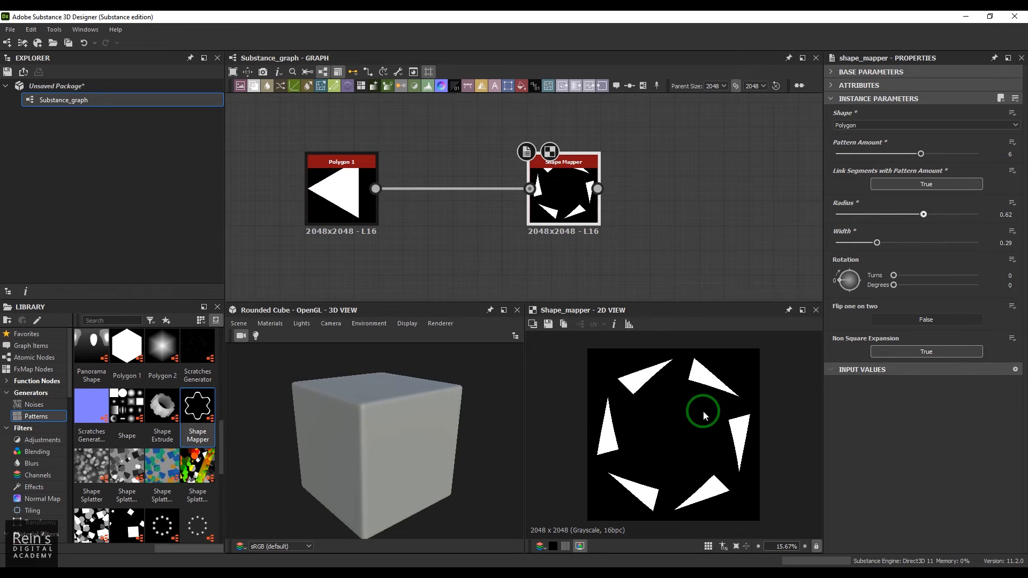
{"action": "left_click_drag", "start_coordinate": [877, 242], "coordinate": [863, 242]}
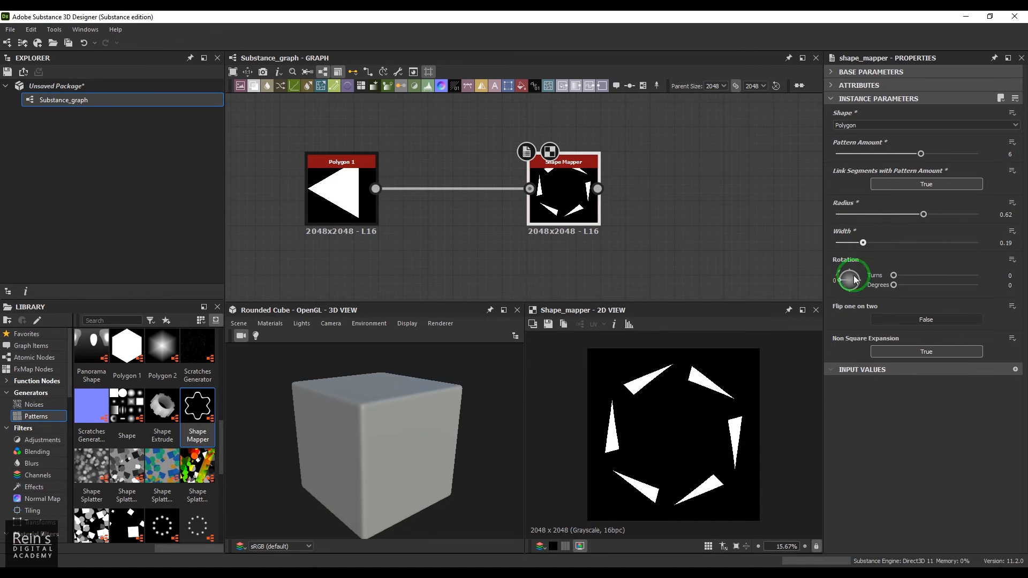
Step: Set the Shape Mapper's radius to 0.16 and width to 0.72, keeping the rotation at 0
{"action": "left_click_drag", "start_coordinate": [924, 214], "coordinate": [939, 243]}
{"action": "left_click_drag", "start_coordinate": [636, 420], "coordinate": [669, 451]}
{"action": "left_click_drag", "start_coordinate": [894, 276], "coordinate": [868, 276]}
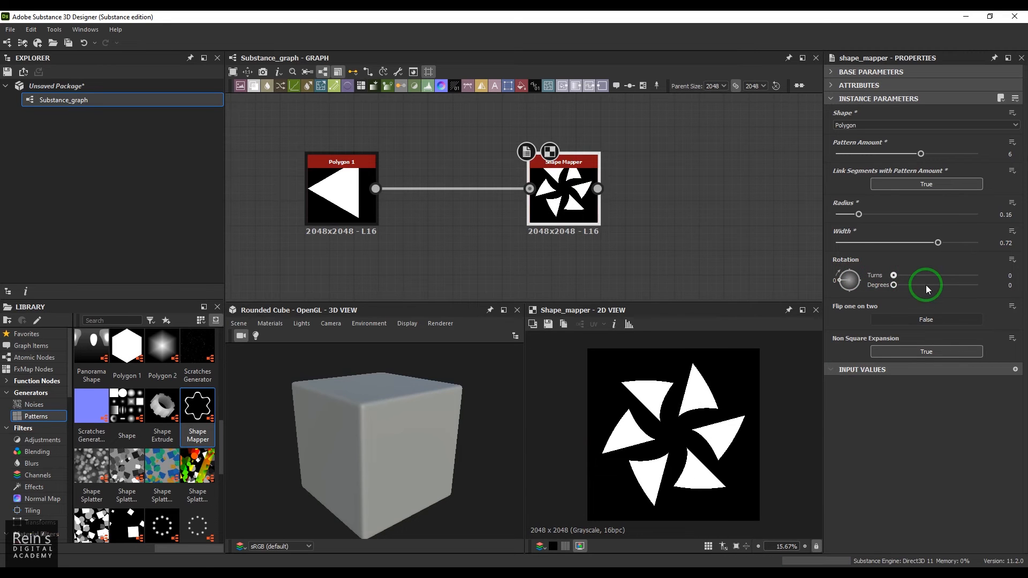
Step: Try Flip one on two on the Shape Mapper and return it to False
{"action": "left_click", "coordinate": [930, 320]}
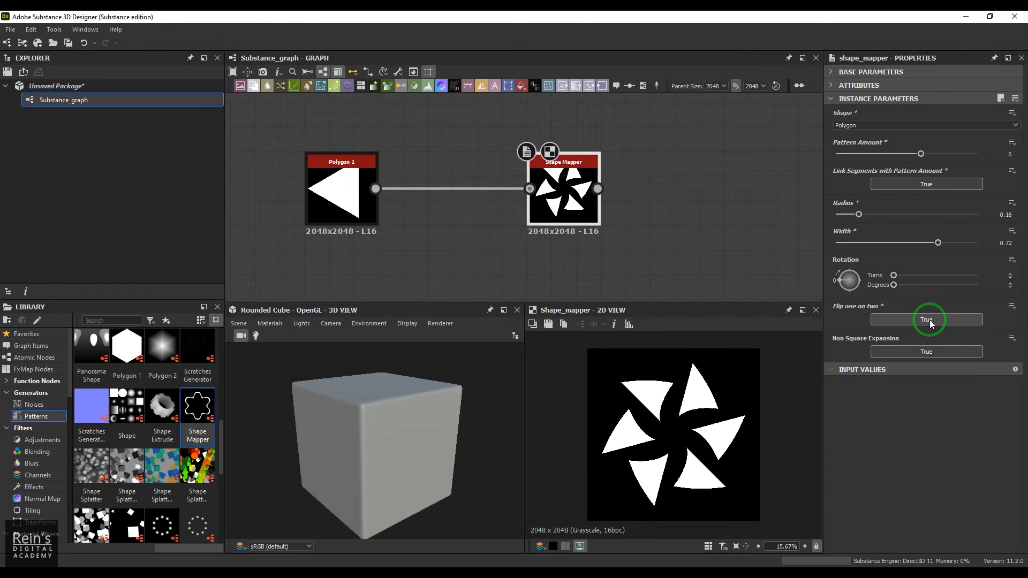
{"action": "left_click", "coordinate": [930, 319]}
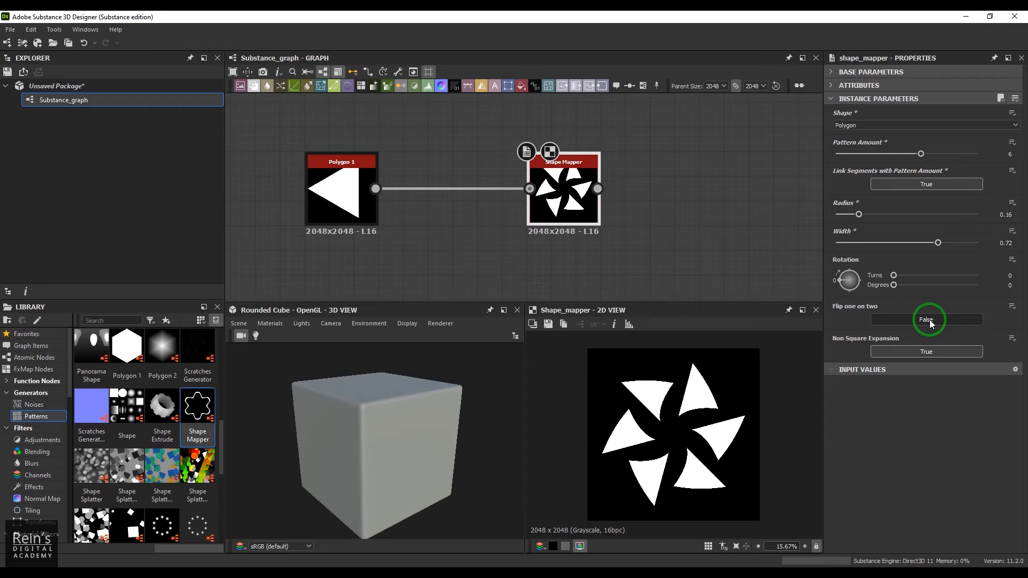
{"action": "left_click", "coordinate": [930, 320]}
{"action": "left_click", "coordinate": [931, 320]}
Step: Add a Shape node beside the Polygon 1 node and set its pattern to Disc with scale 0.55
{"action": "middle_click_drag", "start_coordinate": [495, 239], "coordinate": [574, 226]}
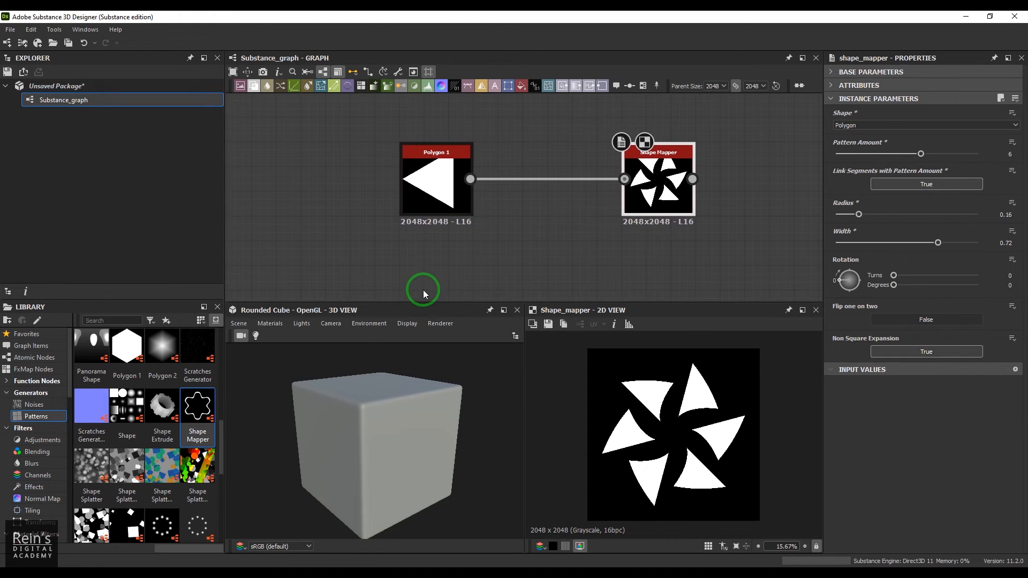
{"action": "left_click", "coordinate": [131, 412]}
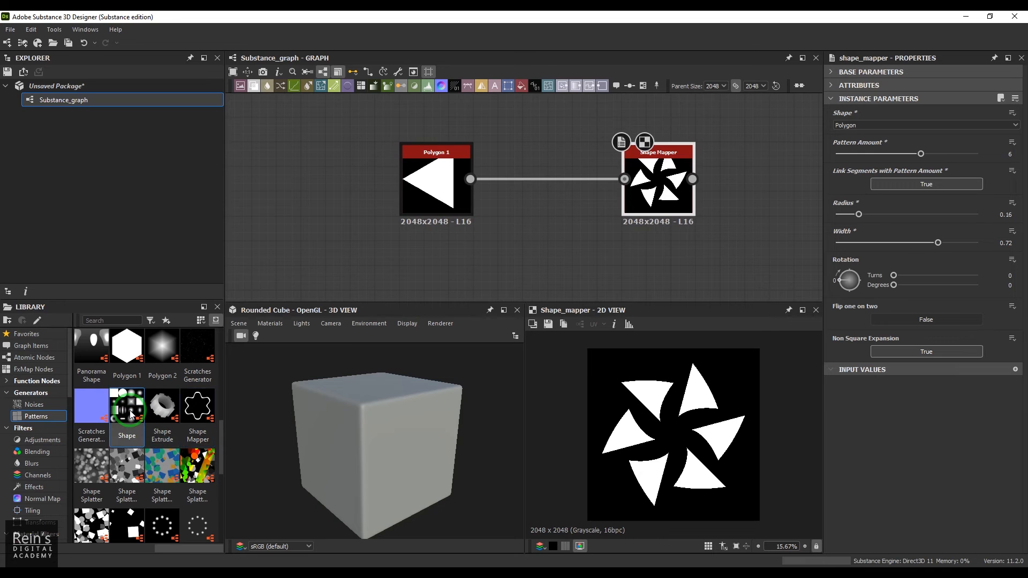
{"action": "left_click_drag", "start_coordinate": [132, 408], "coordinate": [288, 203]}
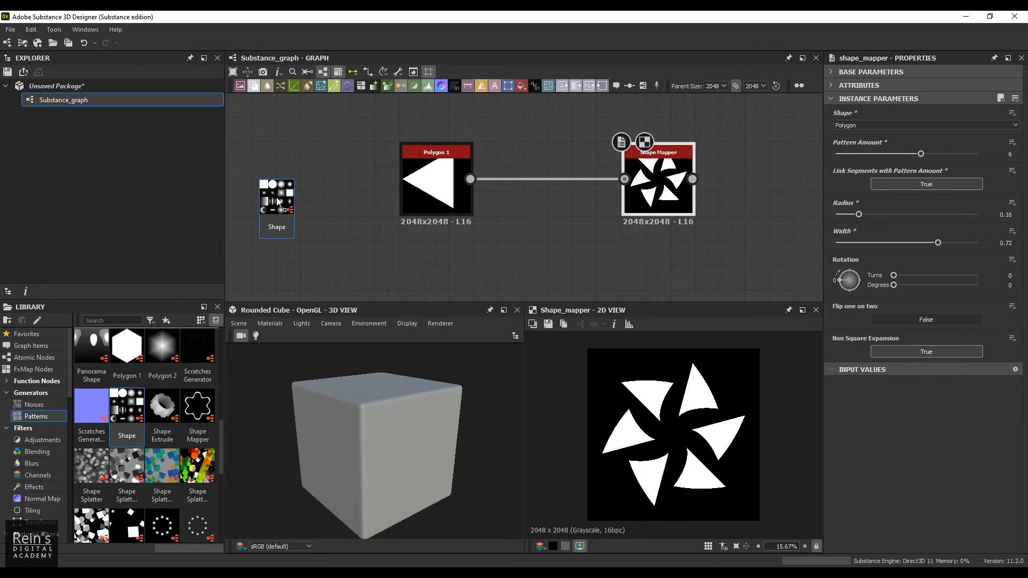
{"action": "double_click", "coordinate": [290, 205]}
{"action": "left_click", "coordinate": [846, 153]}
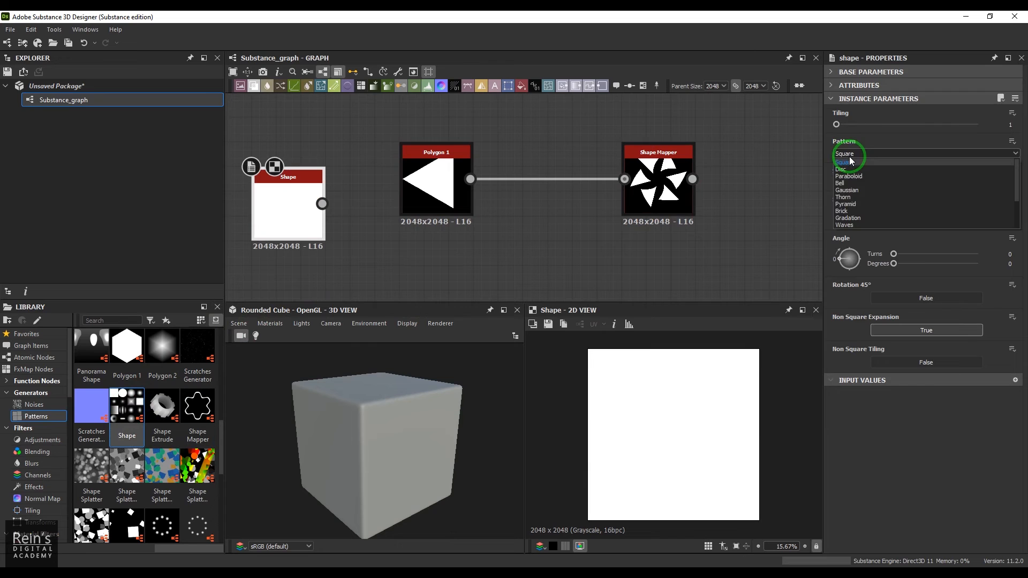
{"action": "scroll", "coordinate": [875, 198], "scroll_direction": "up", "scroll_amount": 1}
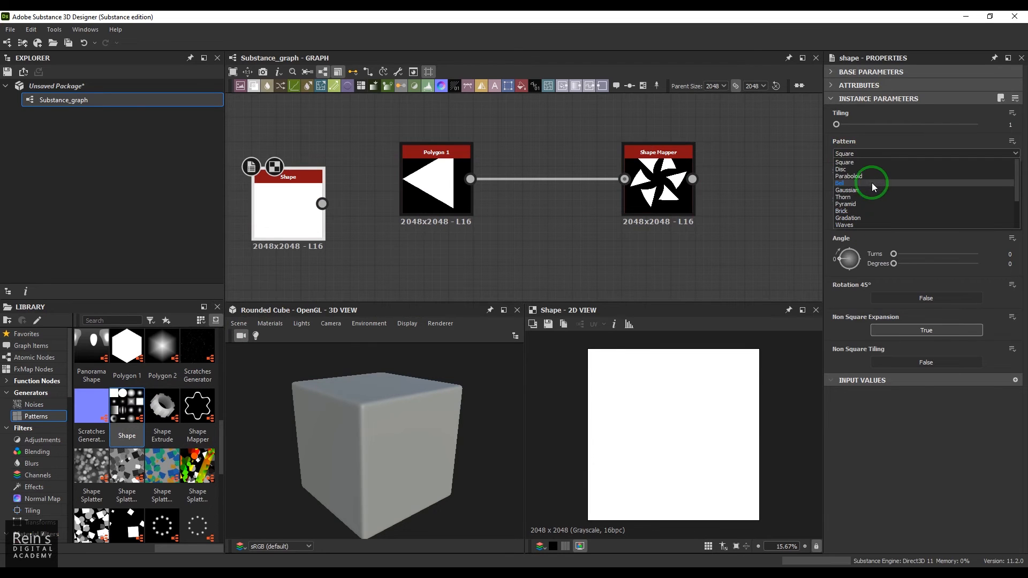
{"action": "left_click", "coordinate": [868, 169]}
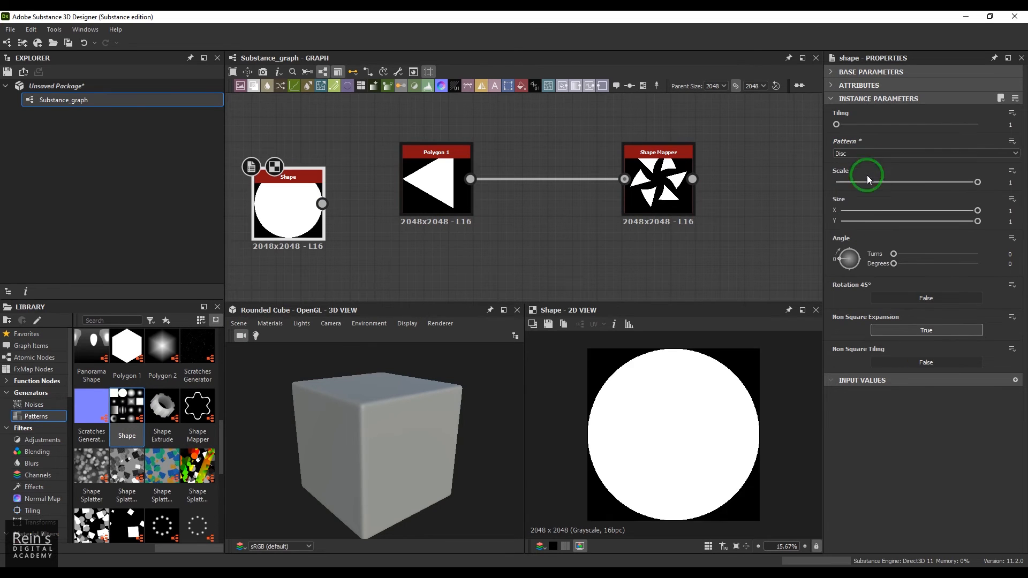
{"action": "left_click_drag", "start_coordinate": [978, 192], "coordinate": [915, 192]}
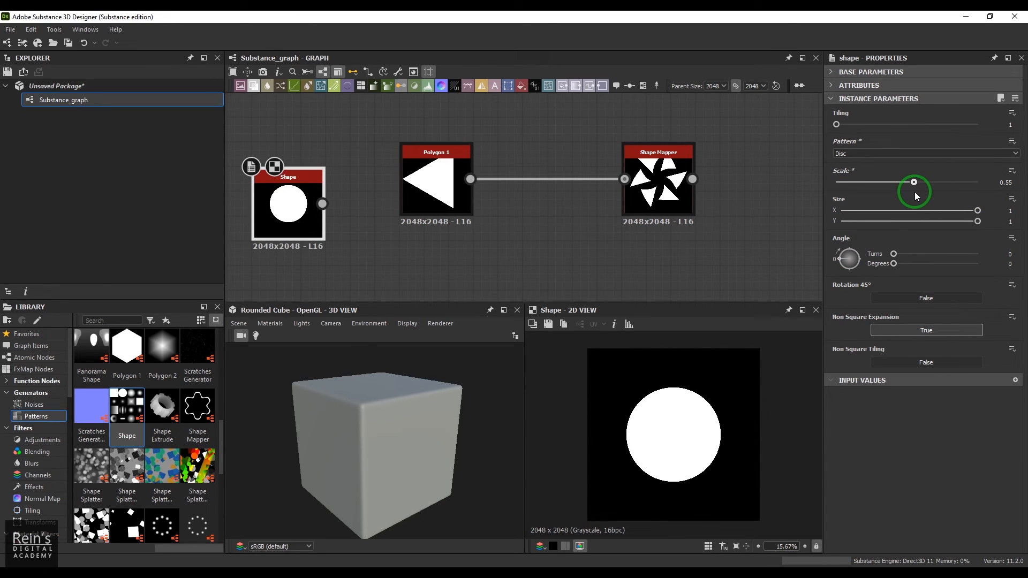
Step: Add a second Shape node with the Square pattern and set its size to X 0.22 and Y 0.66
{"action": "left_click", "coordinate": [529, 239]}
{"action": "left_click_drag", "start_coordinate": [127, 412], "coordinate": [368, 249]}
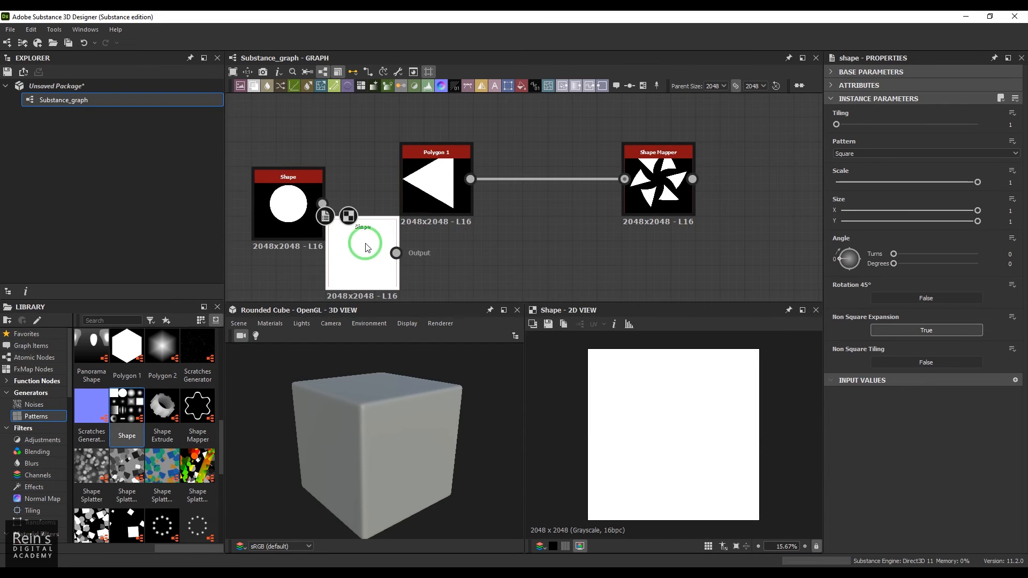
{"action": "left_click_drag", "start_coordinate": [959, 225], "coordinate": [884, 213]}
{"action": "left_click_drag", "start_coordinate": [962, 221], "coordinate": [871, 212]}
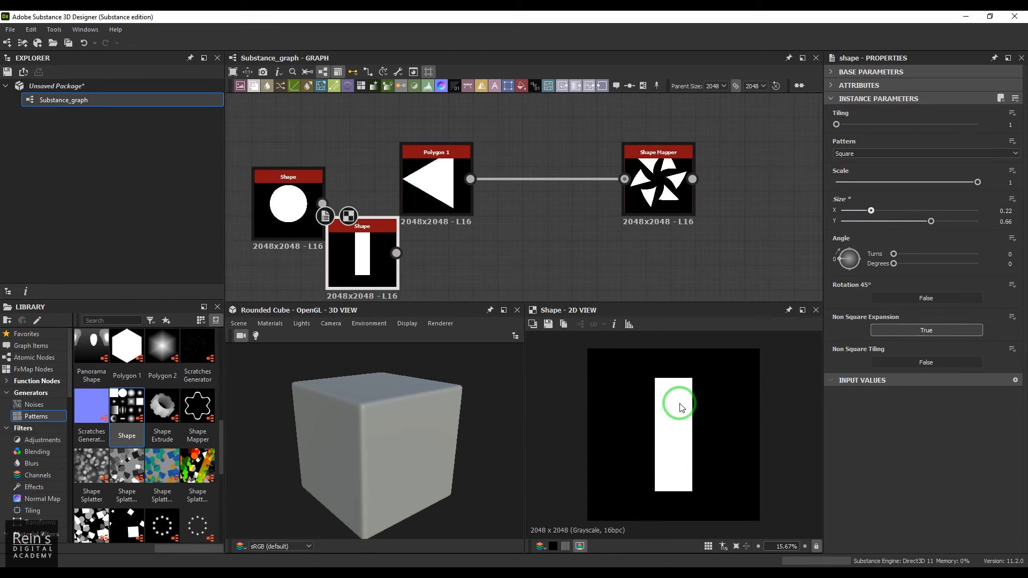
Step: Stack the disc and rectangle Shape nodes in a column and delete the Polygon 1 node
{"action": "left_click_drag", "start_coordinate": [275, 215], "coordinate": [300, 166]}
{"action": "left_click_drag", "start_coordinate": [353, 234], "coordinate": [301, 225]}
{"action": "left_click_drag", "start_coordinate": [425, 188], "coordinate": [450, 188]}
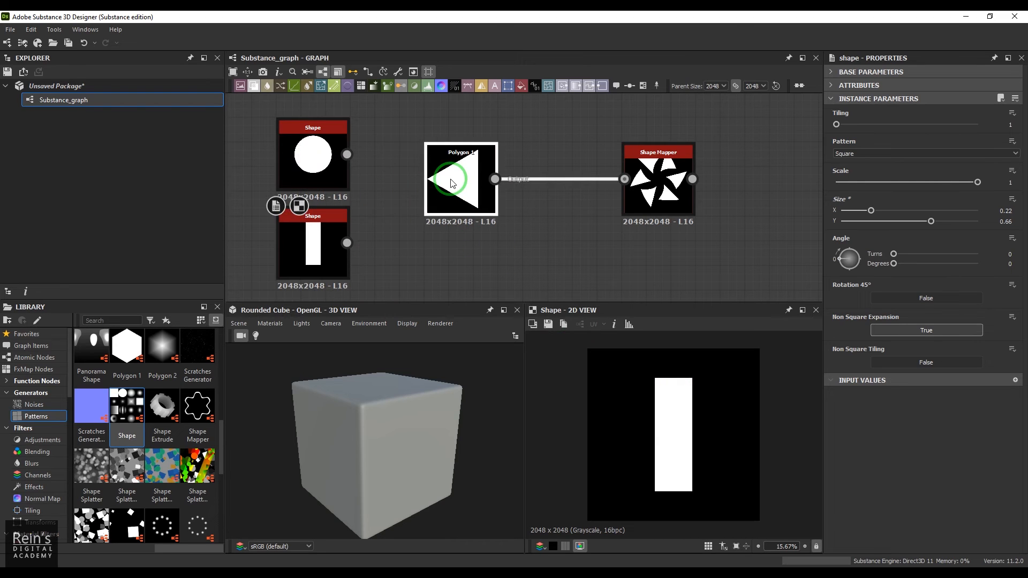
{"action": "key", "text": "Delete"}
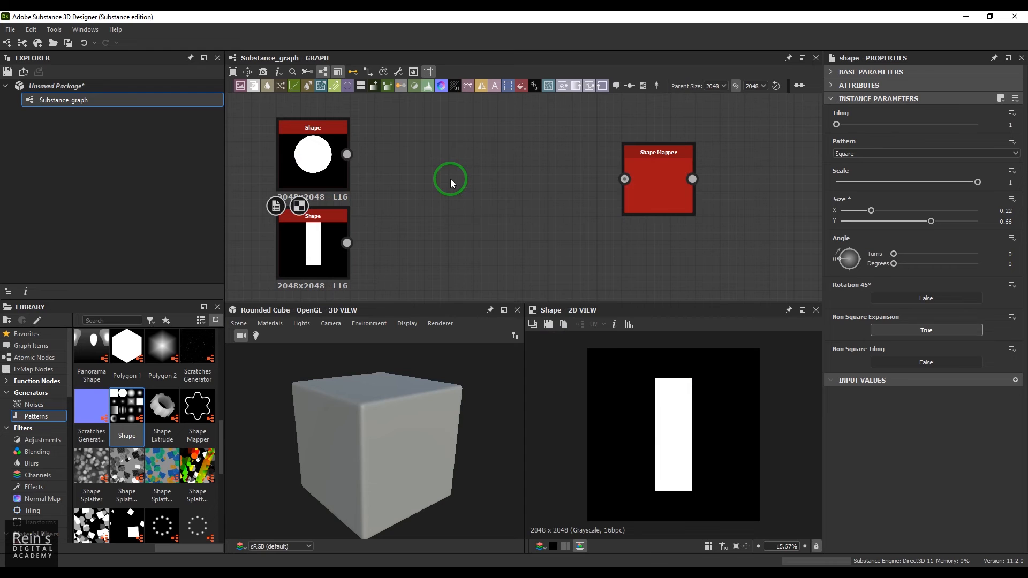
Step: Add a Blend node with the disc Shape as its foreground and the rectangle Shape as its background
{"action": "key", "text": "space"}
{"action": "type", "text": "blen"}
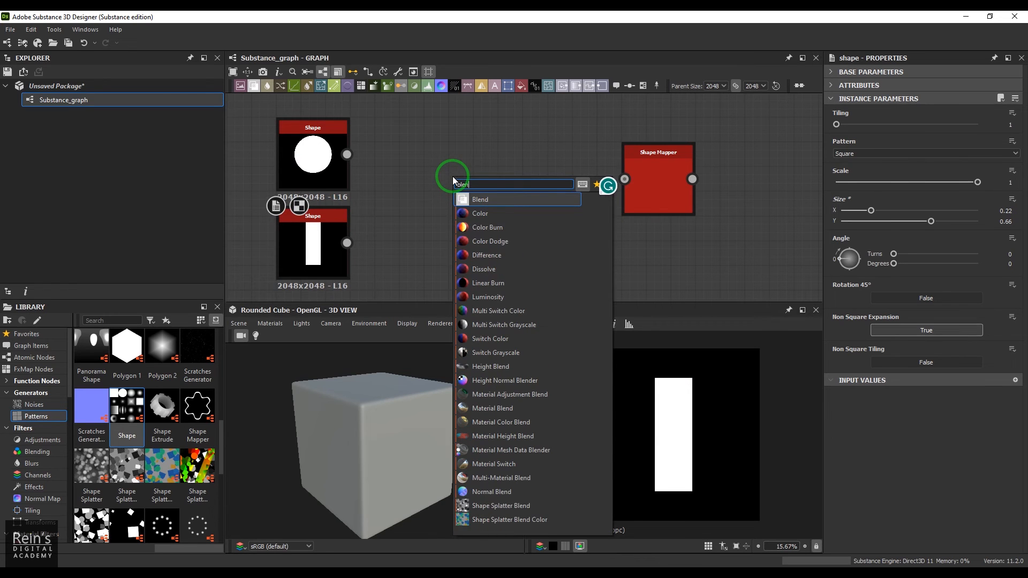
{"action": "left_click", "coordinate": [497, 199]}
{"action": "left_click_drag", "start_coordinate": [347, 243], "coordinate": [452, 163]}
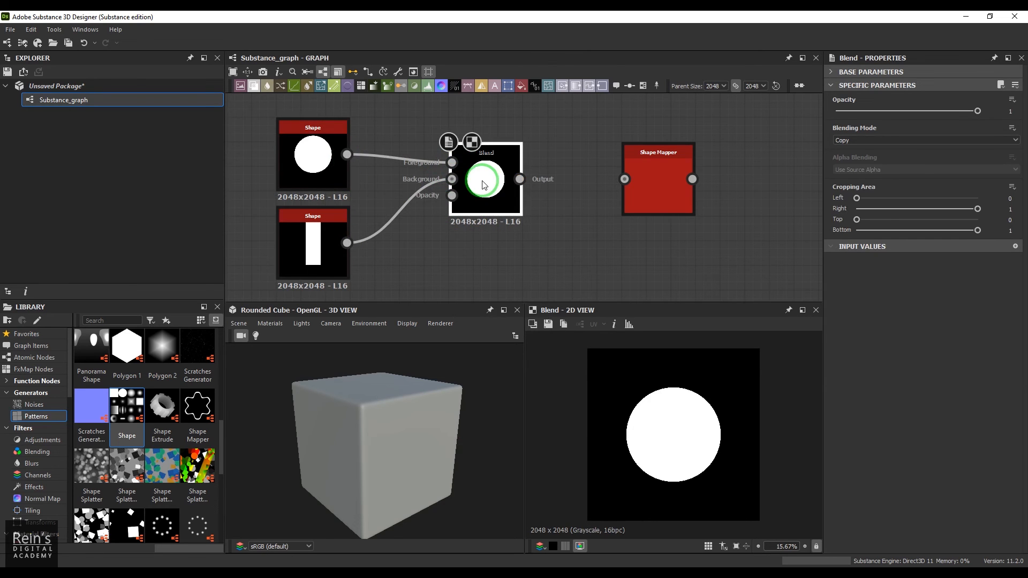
Step: Set the Blend node's blending mode to Add (Linear Dodge)
{"action": "left_click", "coordinate": [894, 263]}
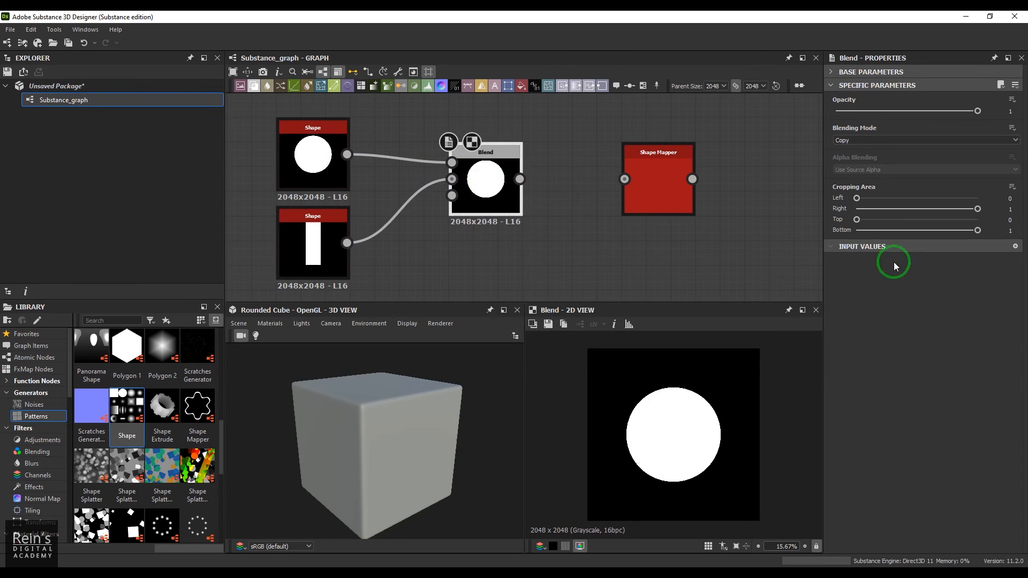
{"action": "left_click", "coordinate": [876, 140]}
{"action": "left_click", "coordinate": [875, 153]}
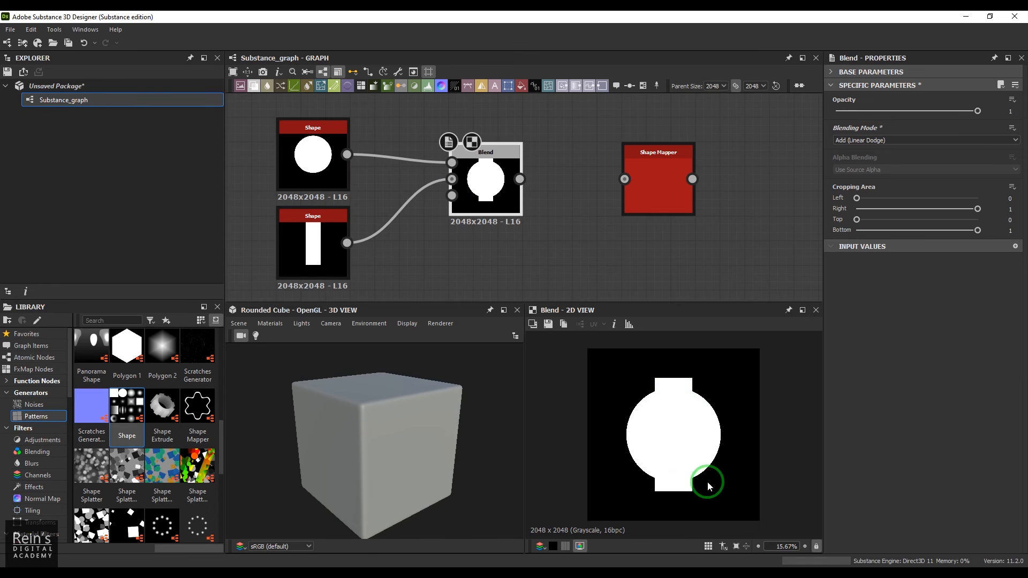
Step: Insert a Transformation 2D node between the rectangle Shape and the Blend, and shift the rectangle upward with a Y offset of about 0.103
{"action": "left_click_drag", "start_coordinate": [321, 248], "coordinate": [272, 255]}
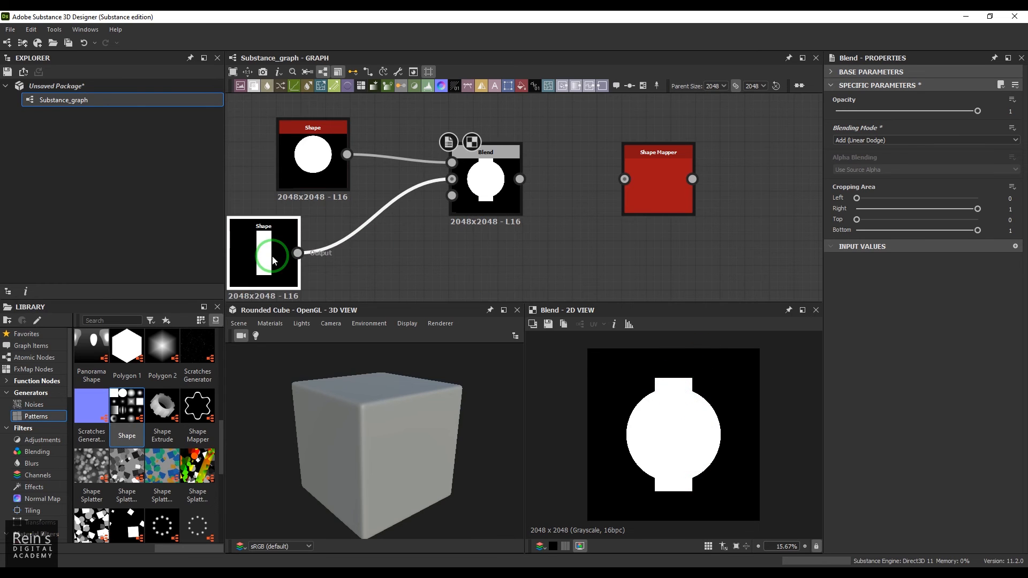
{"action": "key", "text": "space"}
{"action": "type", "text": "tr"}
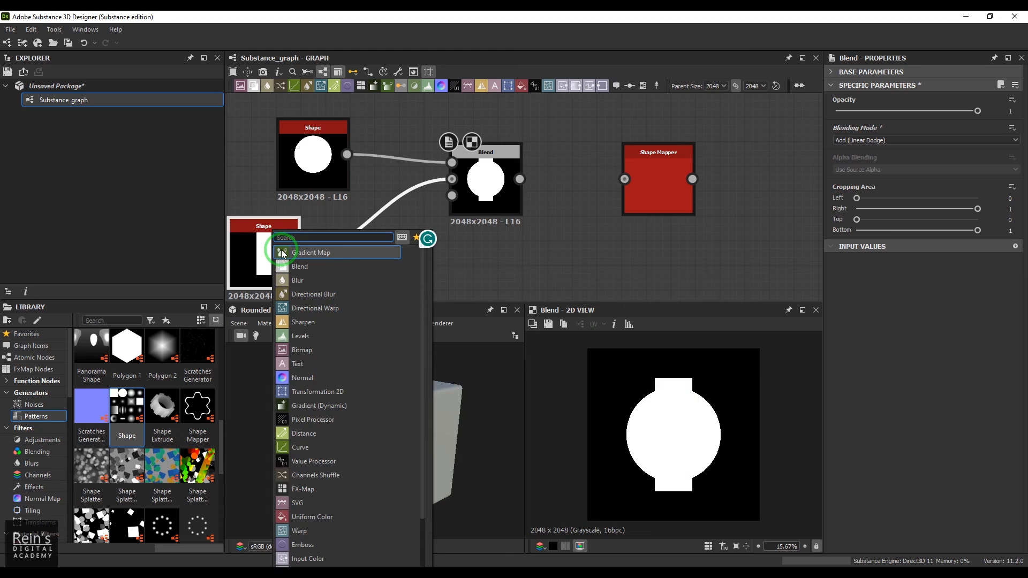
{"action": "left_click", "coordinate": [283, 253]}
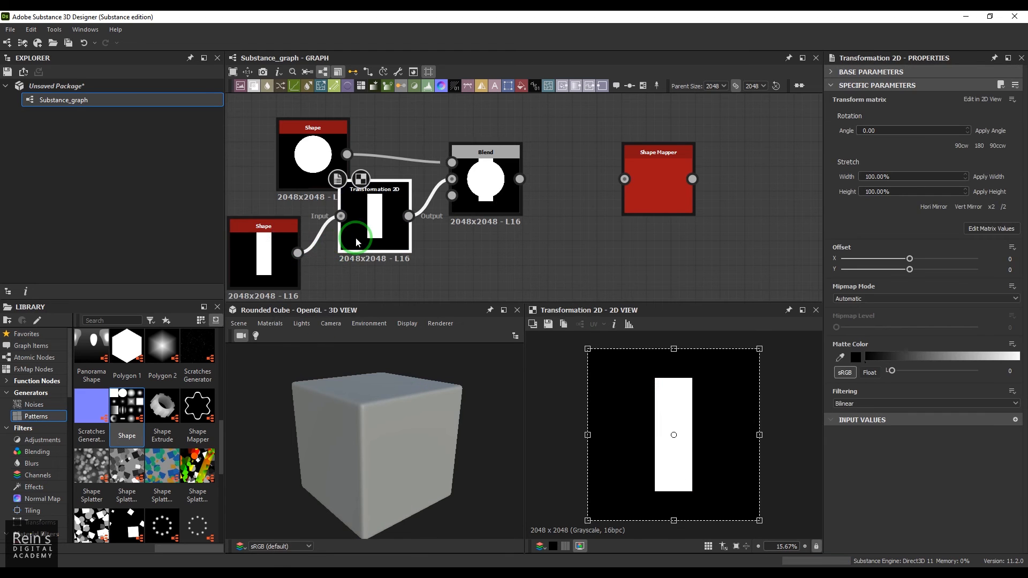
{"action": "mouse_move", "coordinate": [674, 435]}
{"action": "left_mouse_down"}
{"action": "mouse_move", "coordinate": [673, 417]}
{"action": "mouse_move", "coordinate": [682, 429]}
{"action": "left_mouse_up"}
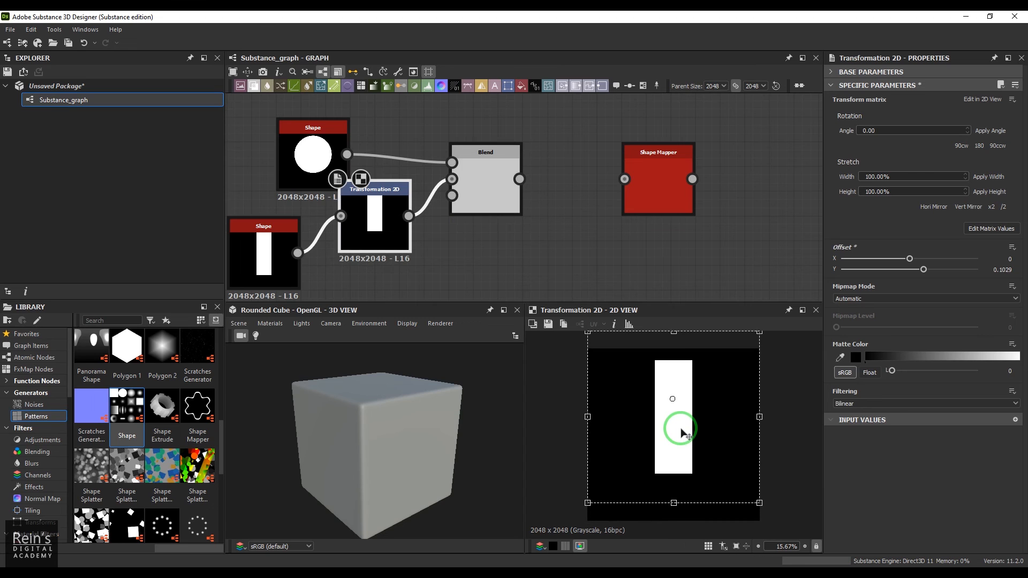
{"action": "double_click", "coordinate": [484, 179]}
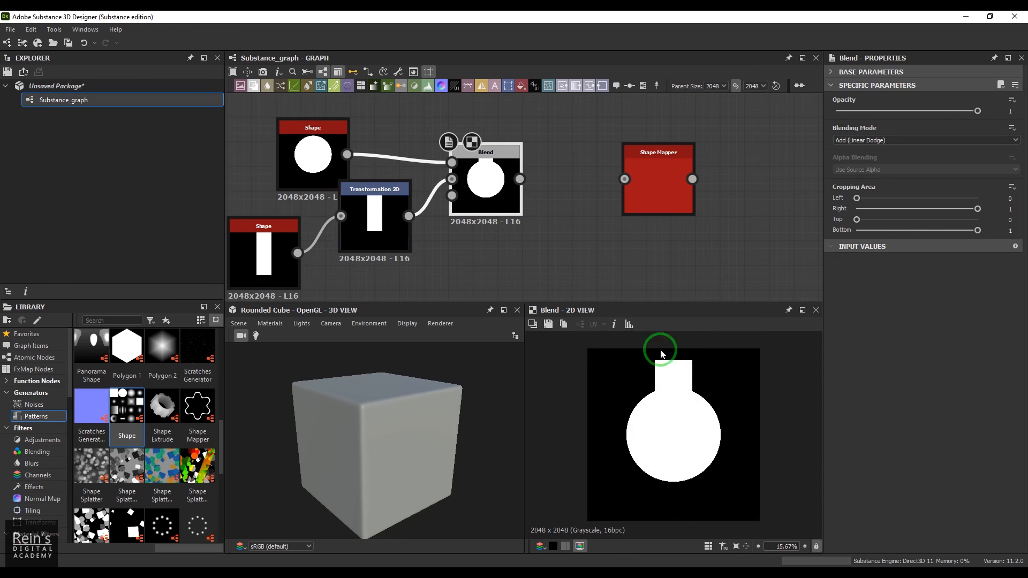
Step: Space out the disc Shape and Transformation 2D nodes, and connect the Blend output to the Shape Mapper's input and preview it
{"action": "left_click_drag", "start_coordinate": [313, 155], "coordinate": [312, 131]}
{"action": "left_click_drag", "start_coordinate": [376, 221], "coordinate": [364, 222]}
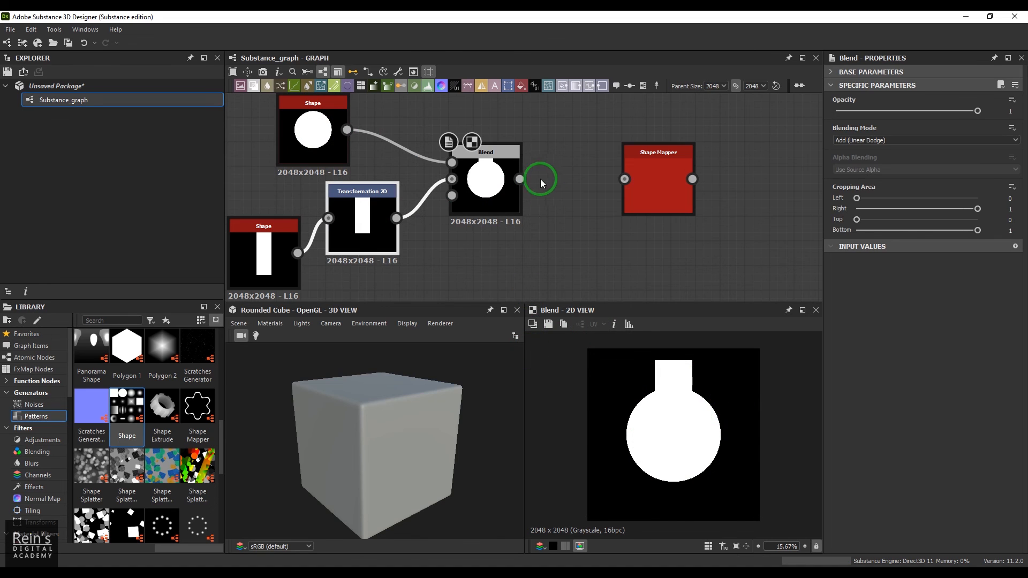
{"action": "left_click_drag", "start_coordinate": [520, 179], "coordinate": [624, 179]}
{"action": "double_click", "coordinate": [655, 186]}
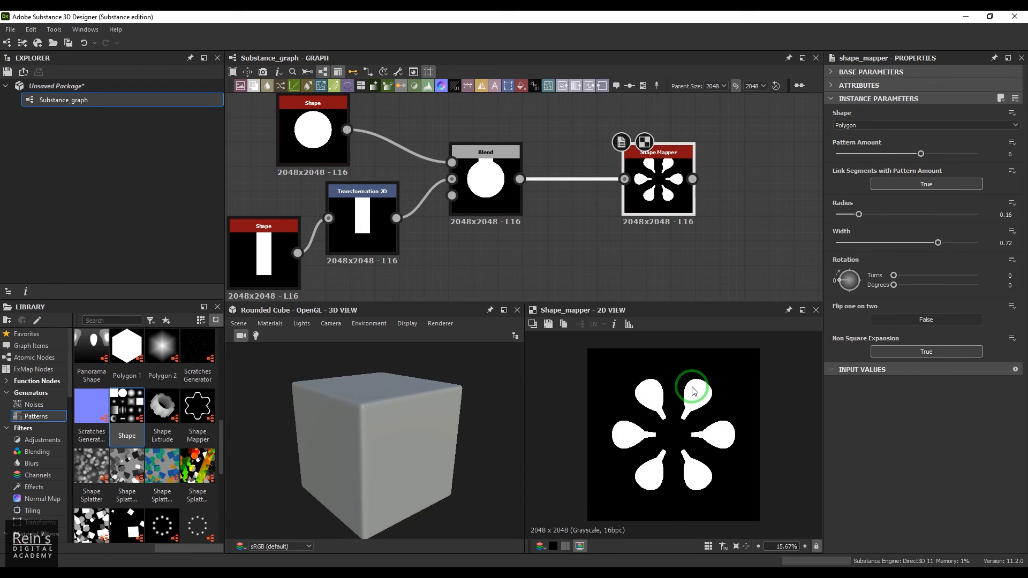
Step: Set the Shape Mapper's Flip one on two to True and its Pattern Amount to 25, comparing the pattern with flipping off and on
{"action": "left_click", "coordinate": [935, 323]}
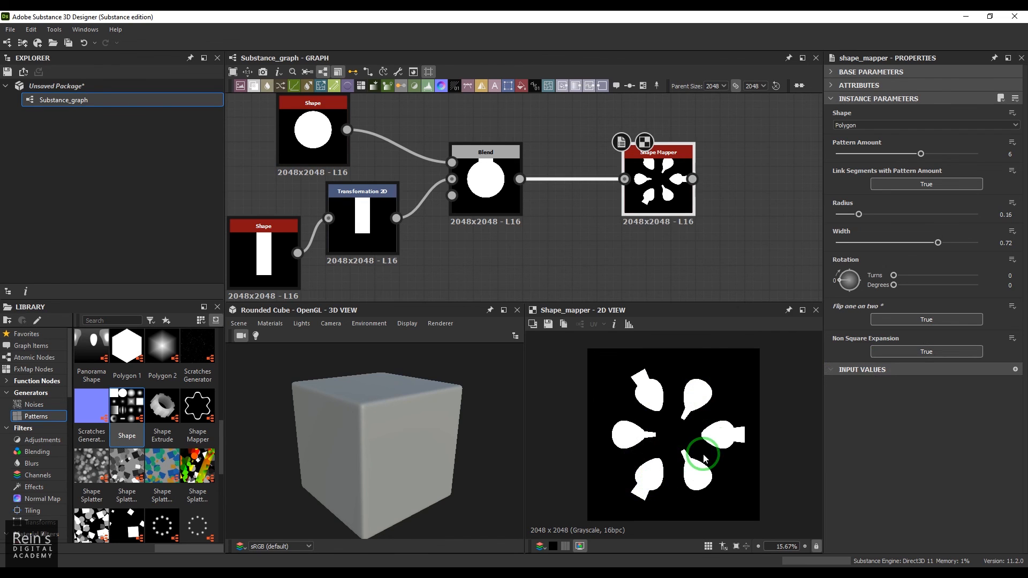
{"action": "left_click_drag", "start_coordinate": [937, 153], "coordinate": [978, 154]}
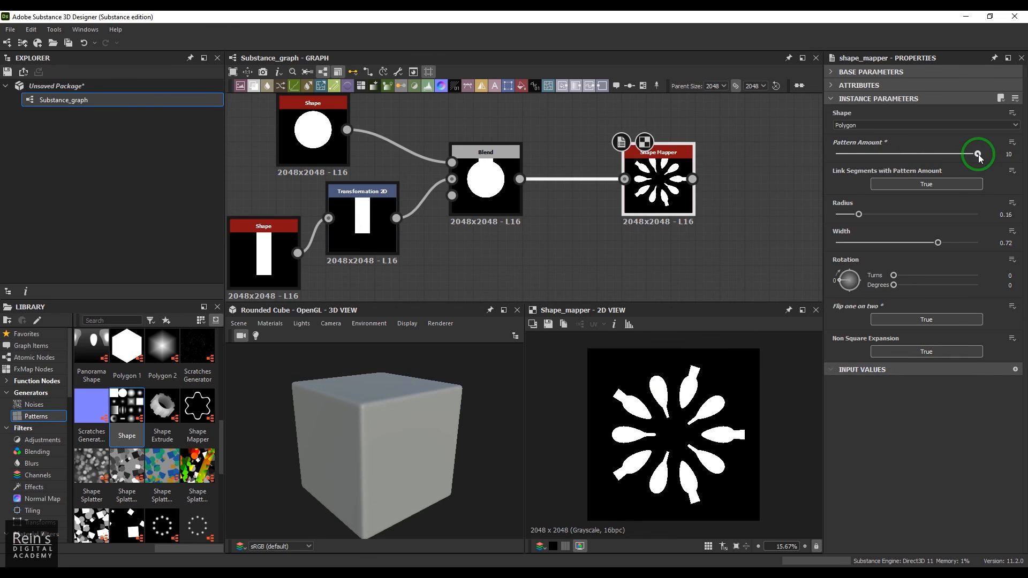
{"action": "double_click", "coordinate": [1006, 154]}
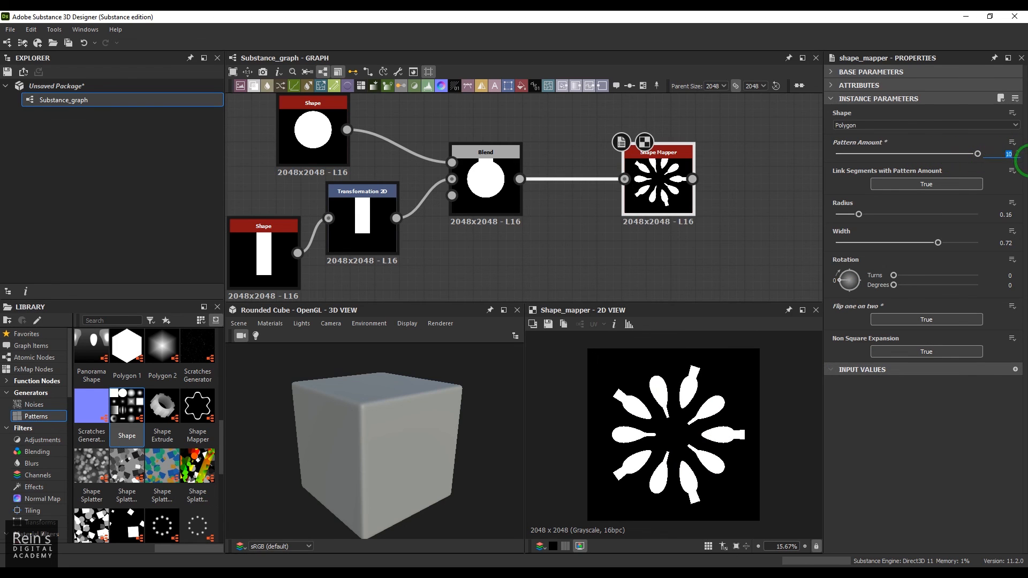
{"action": "type", "text": "25"}
{"action": "key", "text": "Return"}
{"action": "left_click", "coordinate": [929, 320]}
{"action": "left_click", "coordinate": [933, 321]}
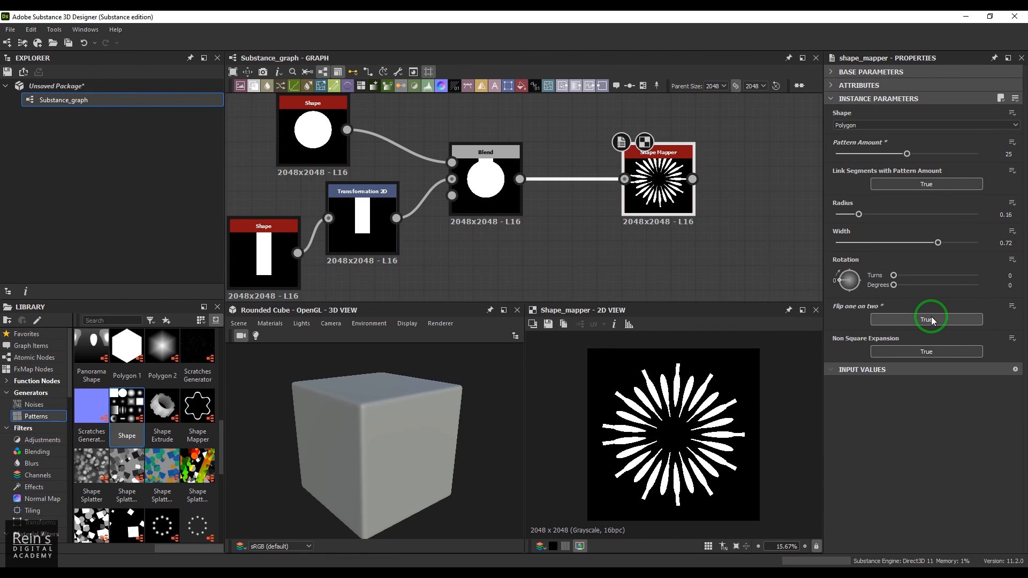